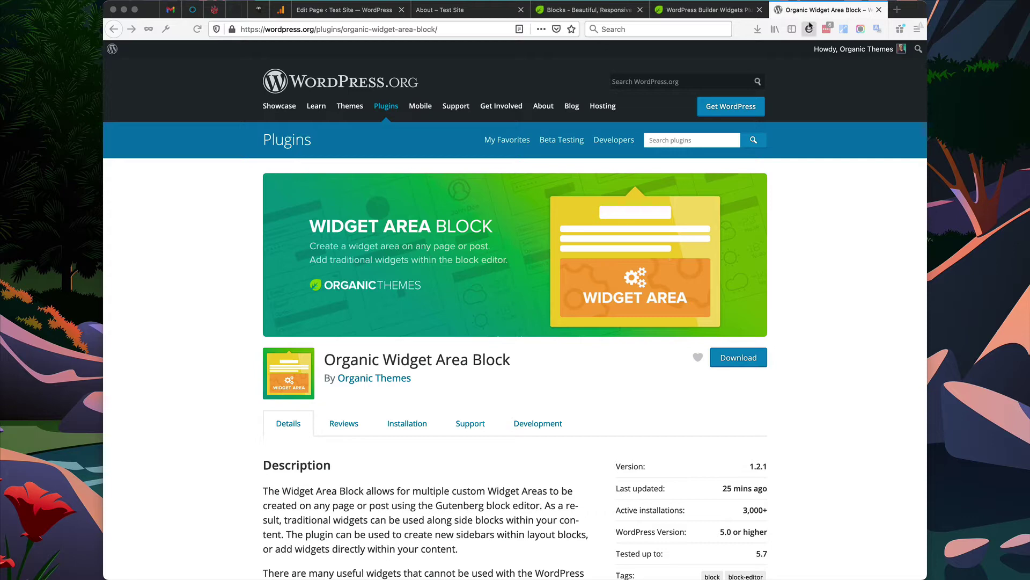
Browse the Organic Builder Widgets and Organic Blocks Bundle product pages on the Organic Themes site
click(722, 11)
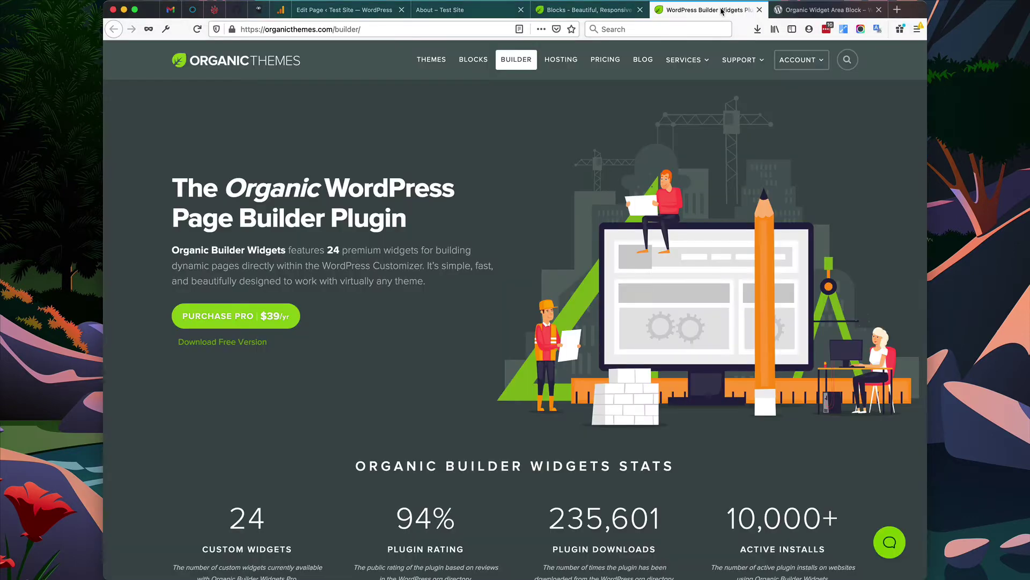
click(613, 11)
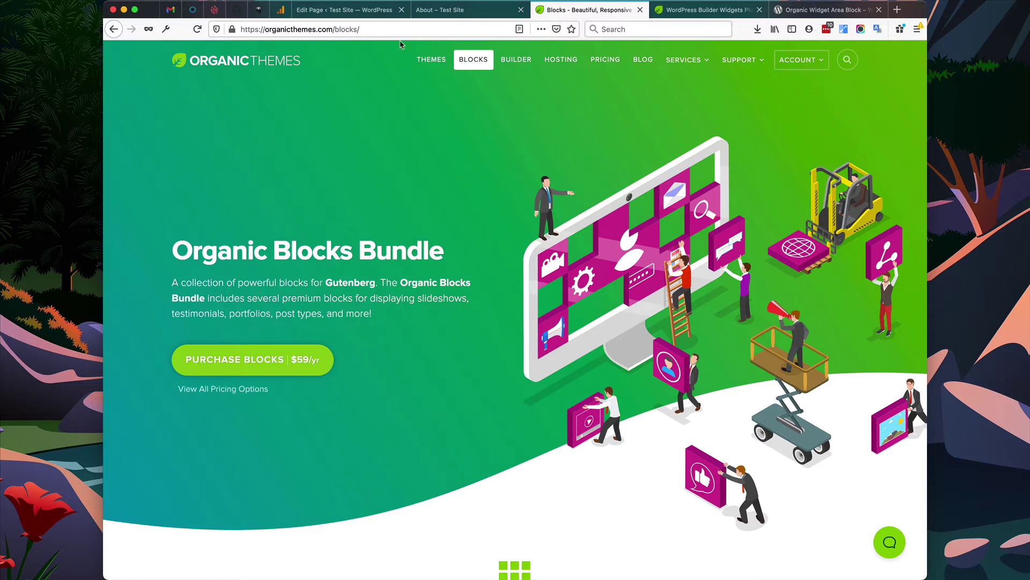
Search Add New Plugins for 'widget area block' to find the Organic Widget Area Block plugin
click(337, 12)
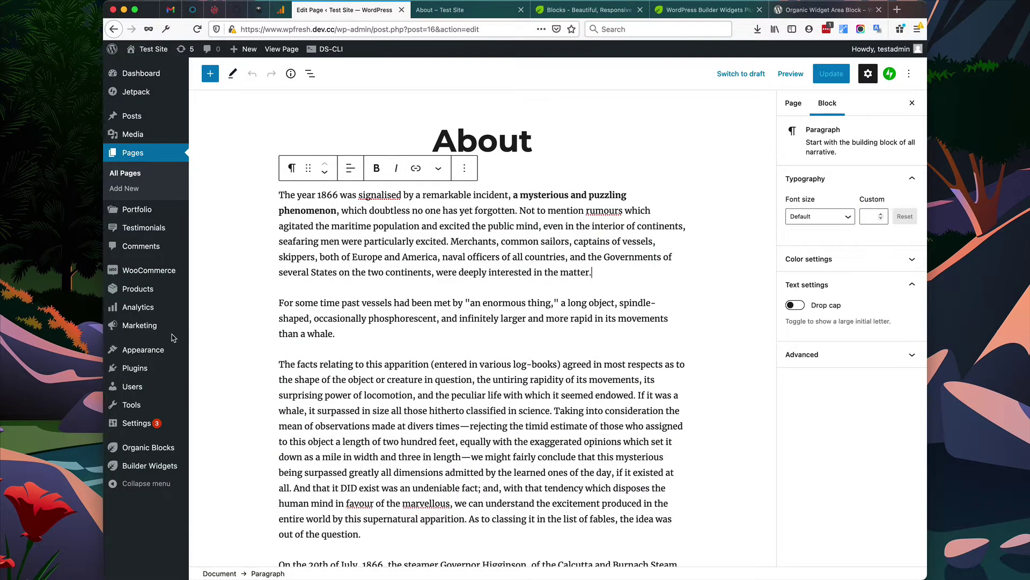
mouse_move(161, 368)
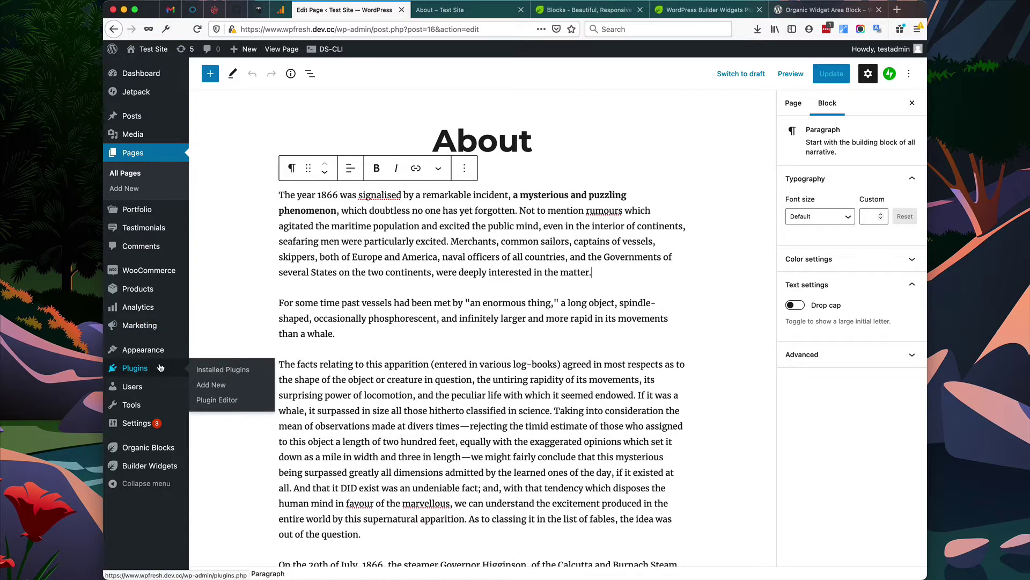
click(214, 390)
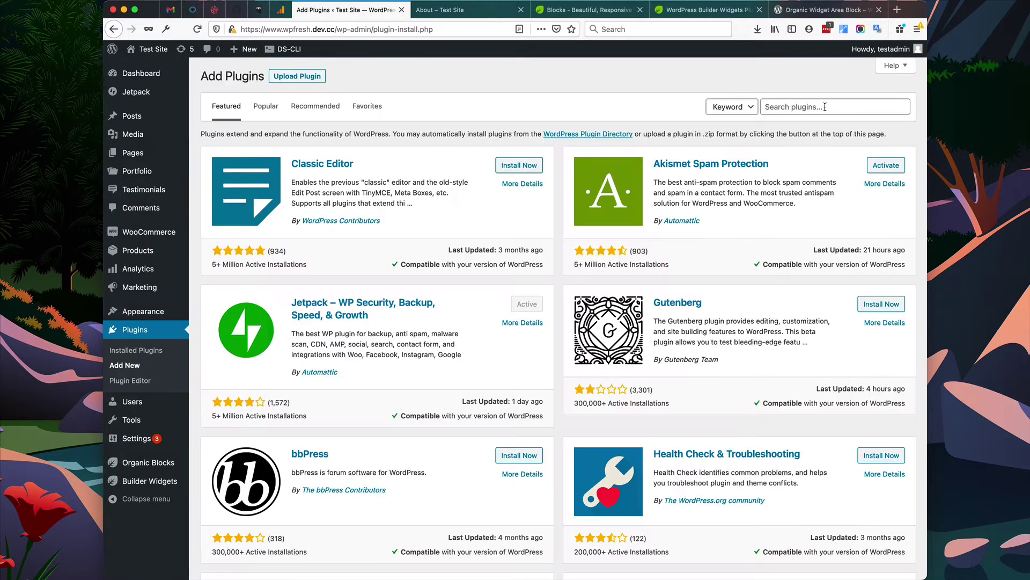
click(821, 106)
text(wi)
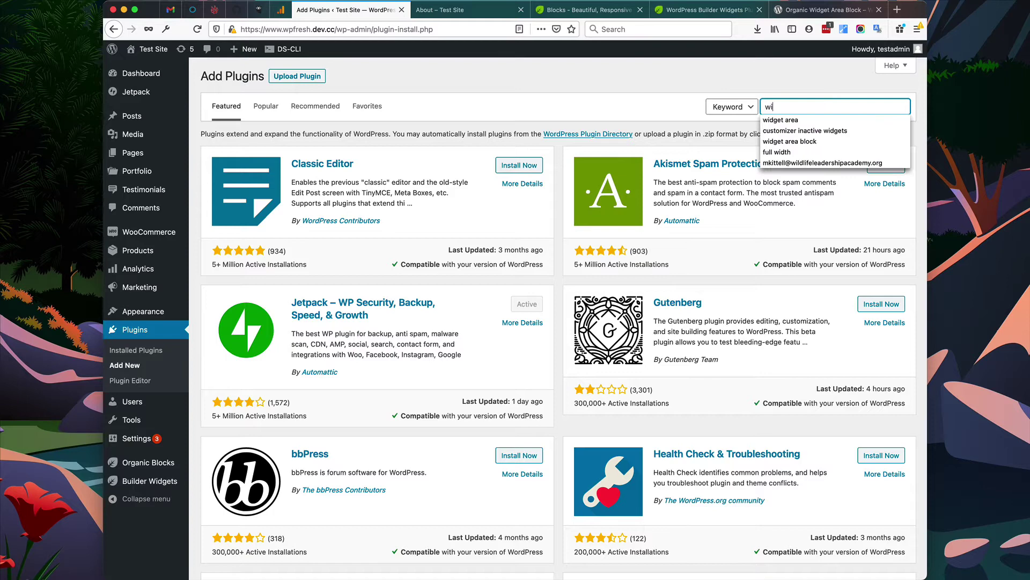
text(dget area )
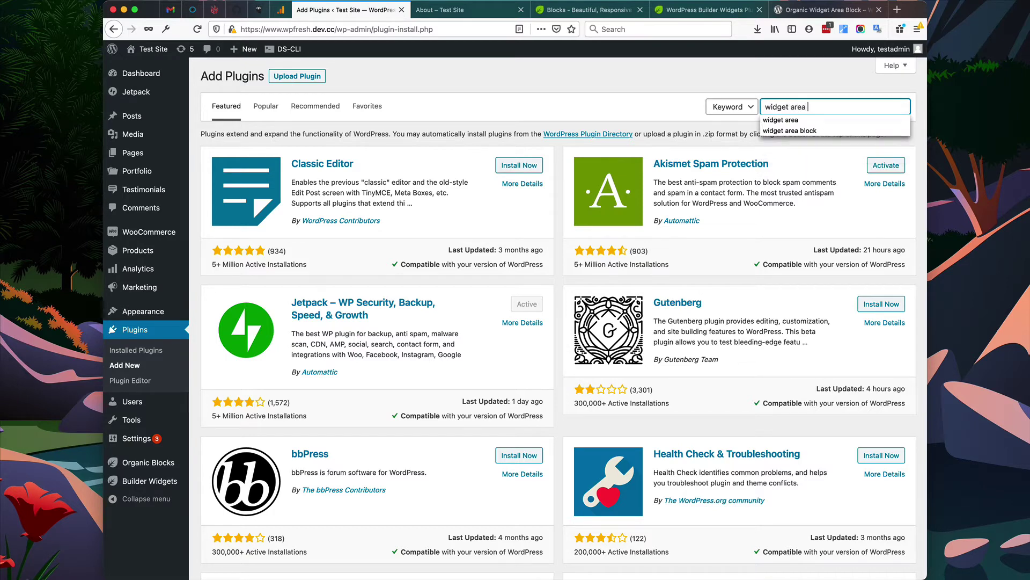
text(block)
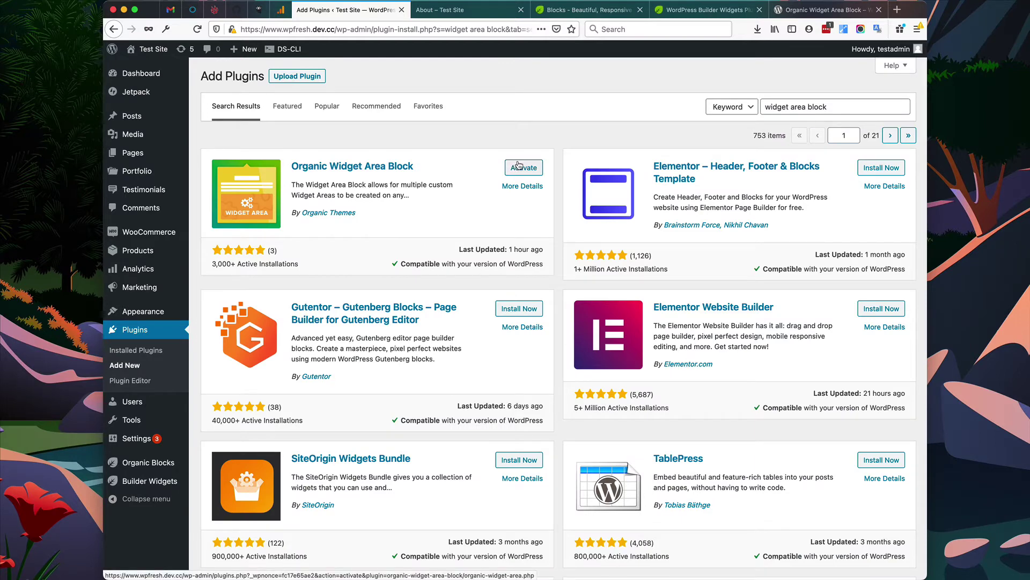
Open the About page from All Pages and scroll through its text, image and quote
mouse_move(144, 153)
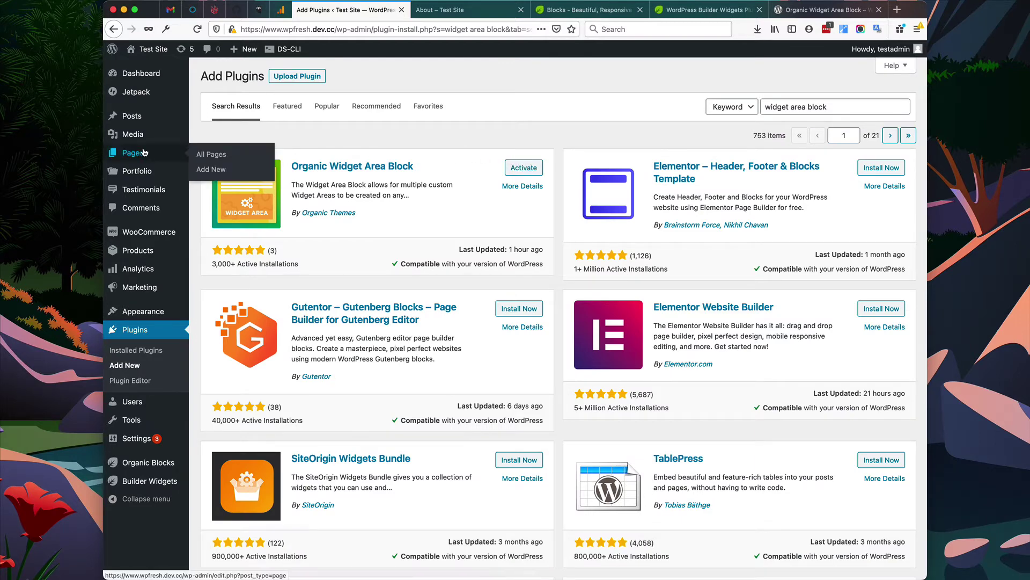
click(235, 158)
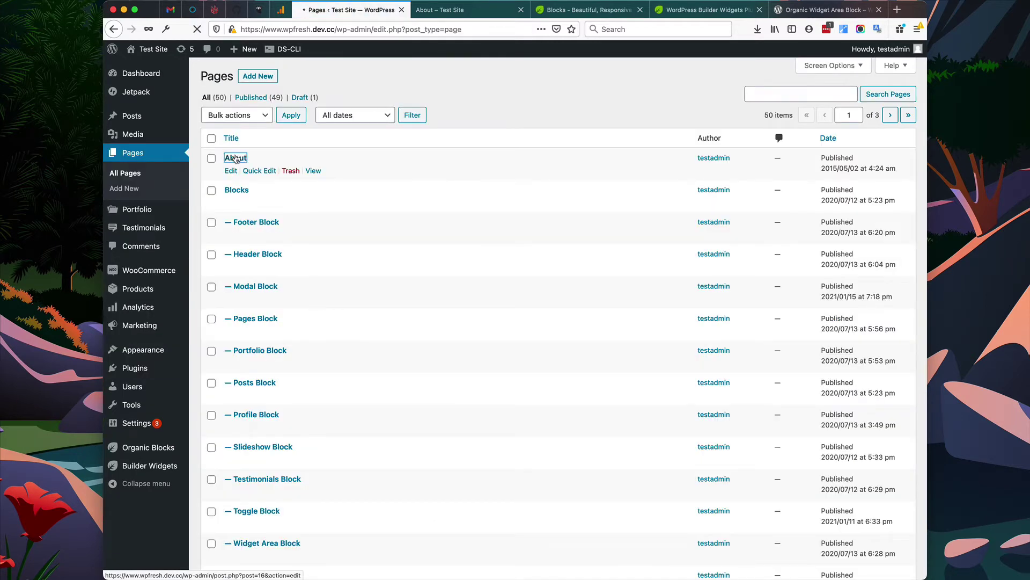
click(235, 158)
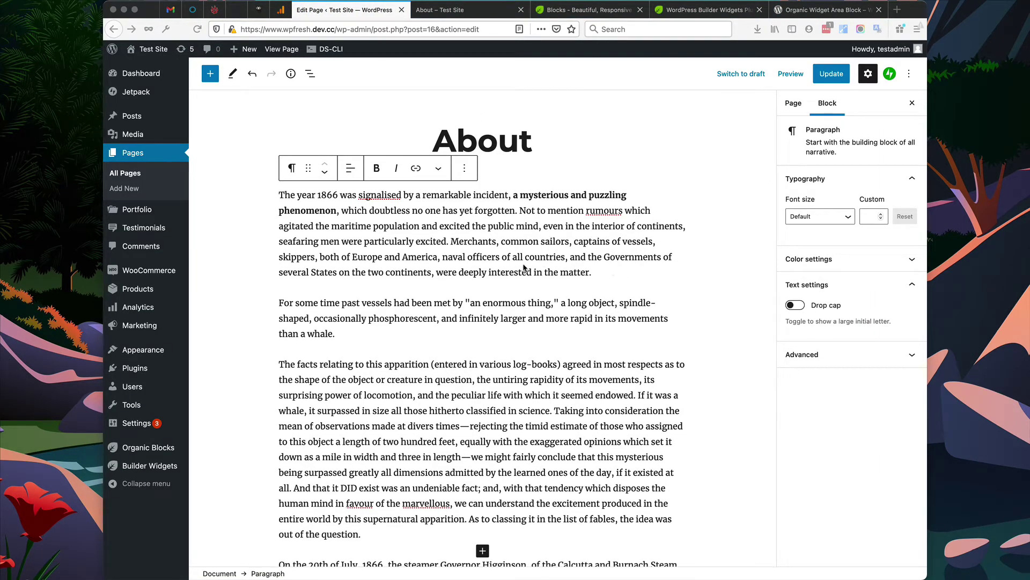
scroll(524, 267, down, 6)
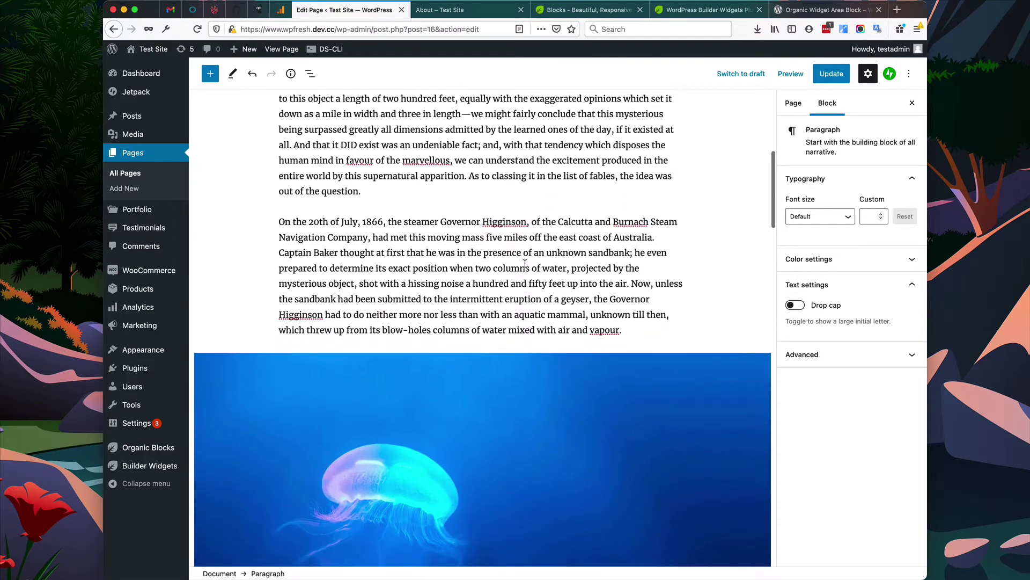
scroll(525, 263, down, 10)
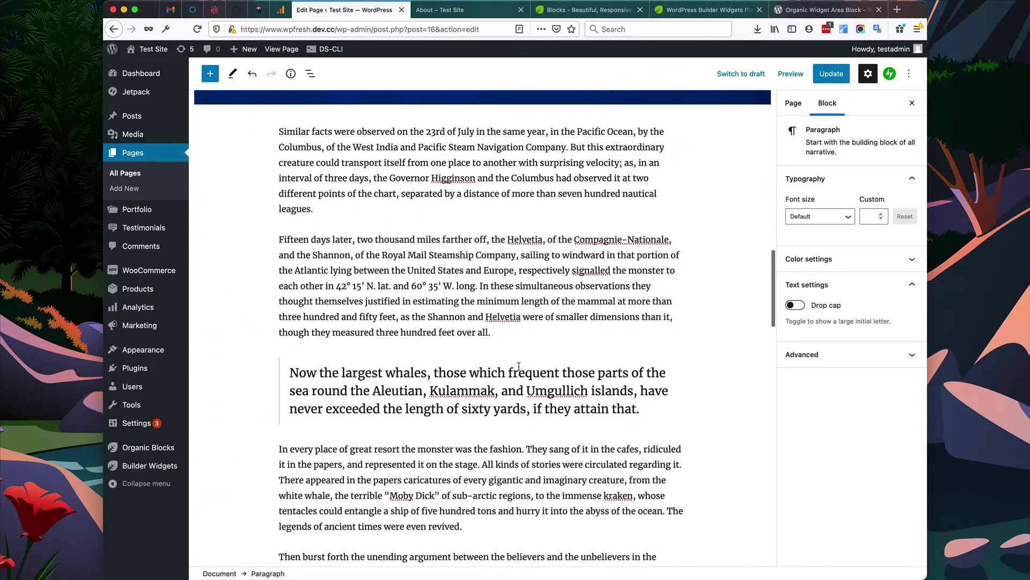
click(519, 371)
scroll(512, 381, up, 13)
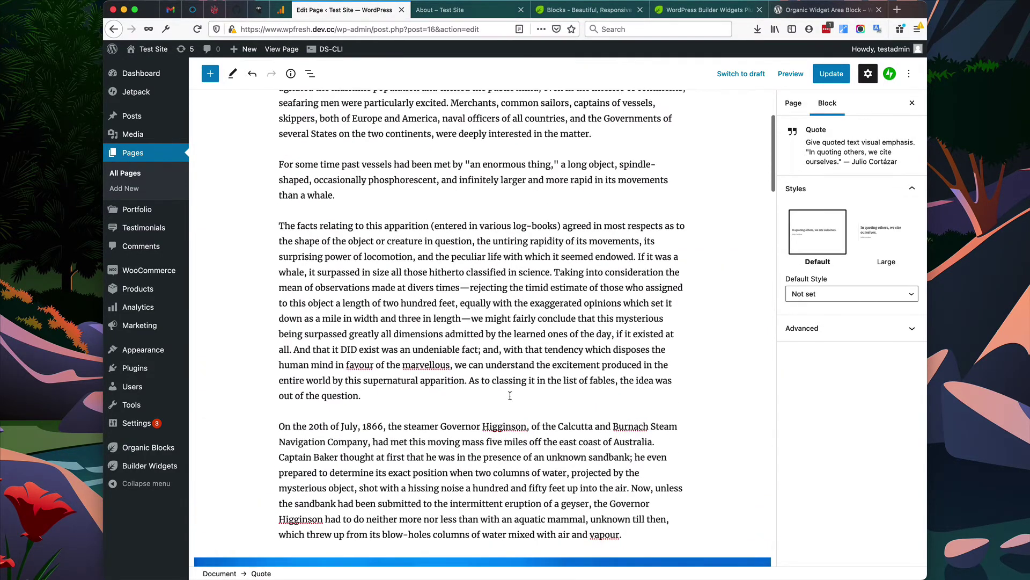
scroll(510, 396, up, 3)
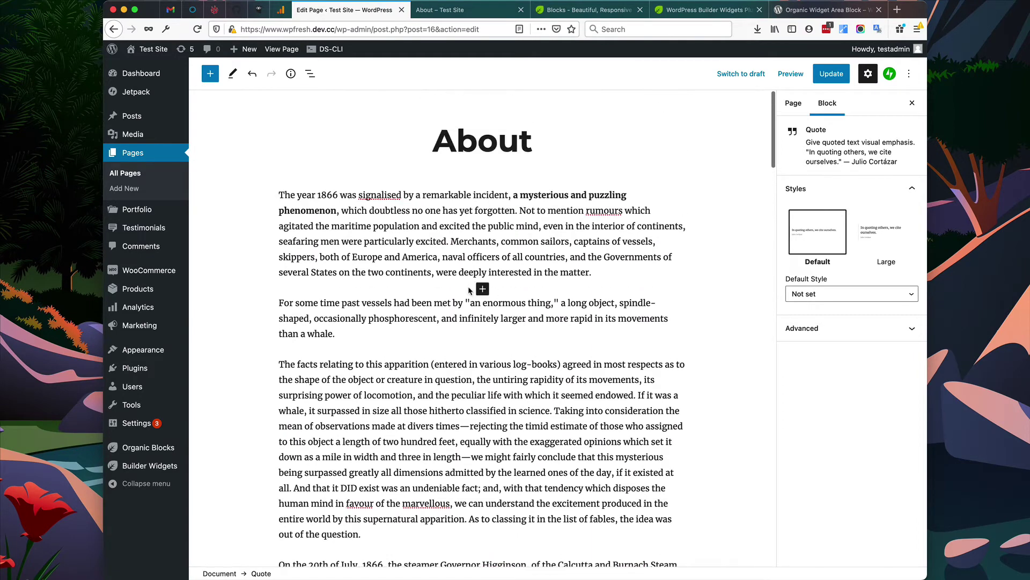
Insert a Widget Area block between the About page's first two paragraphs
click(483, 290)
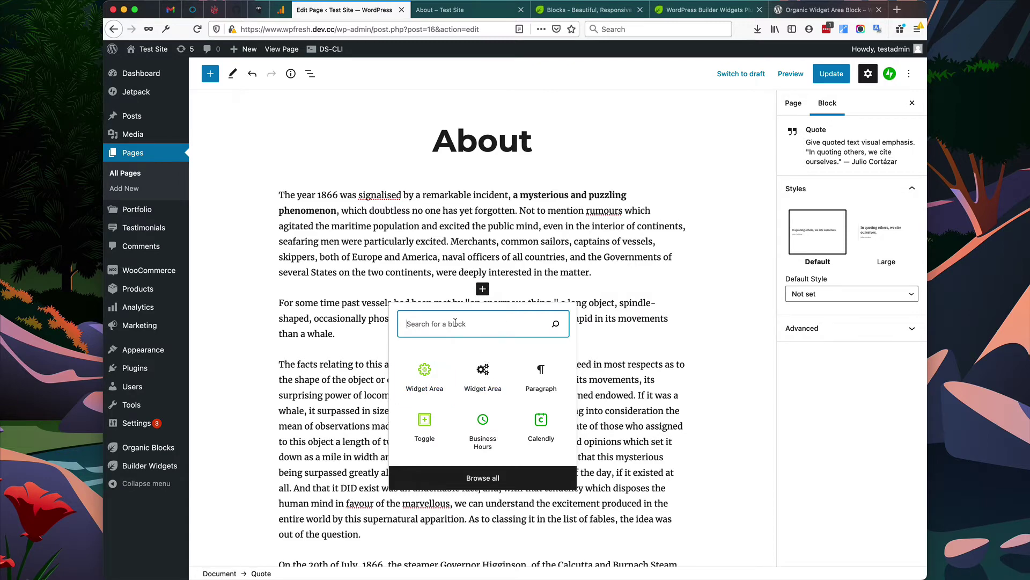
text(widget)
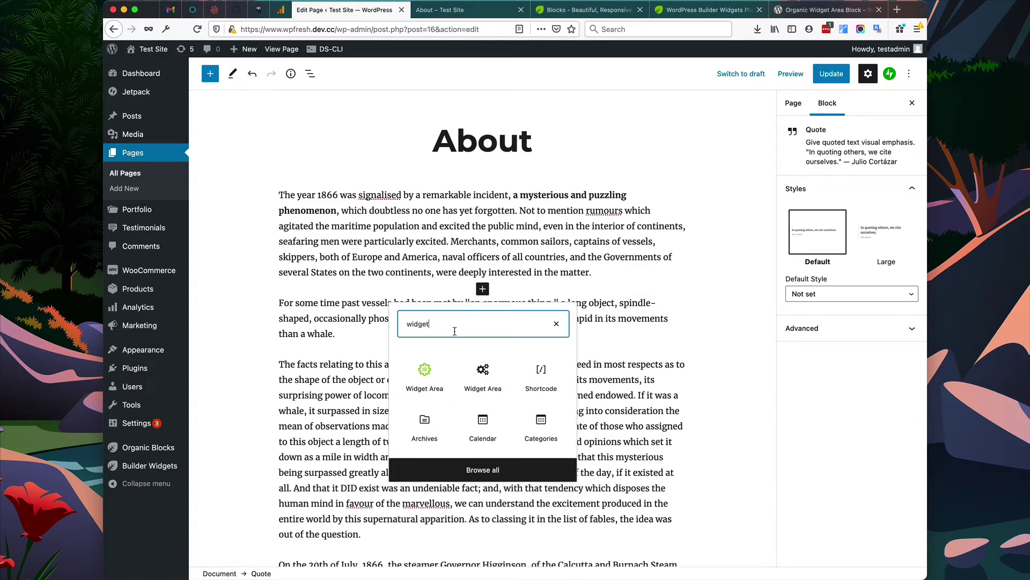
click(436, 378)
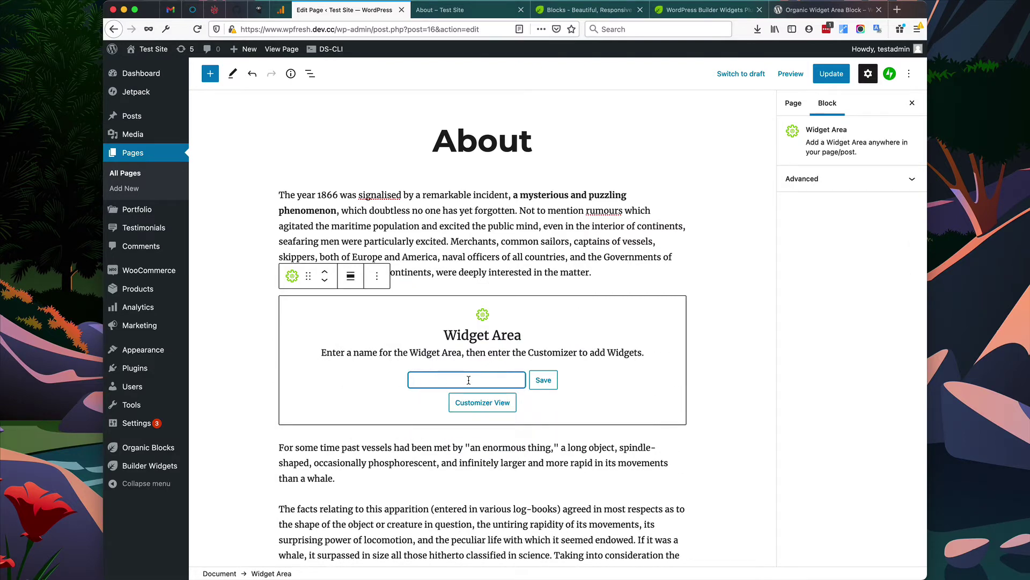
Name the block 'My Custom Widget Area', update the page, and open its Customizer view
text(My Custom W)
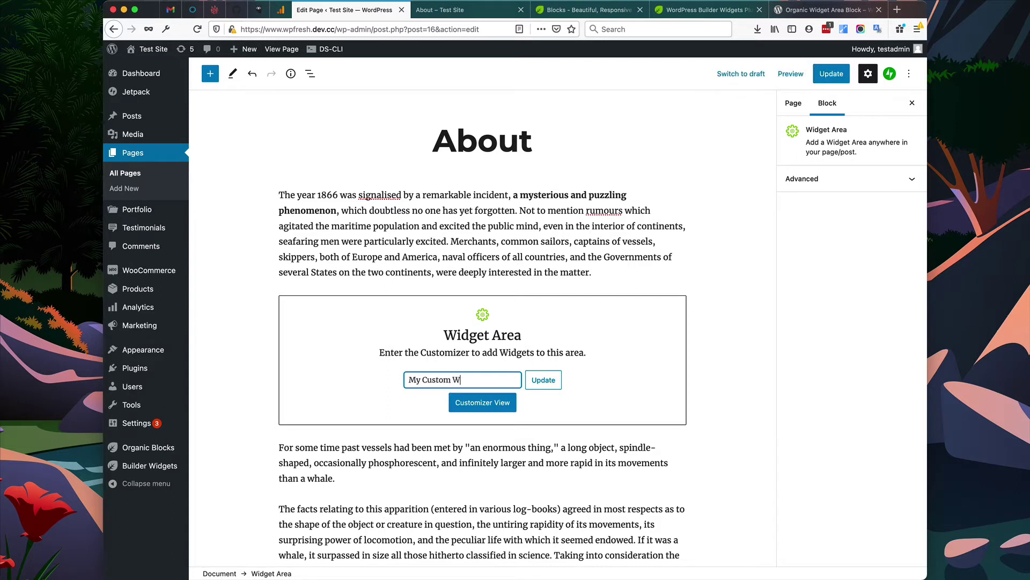
text(idget Area)
click(547, 385)
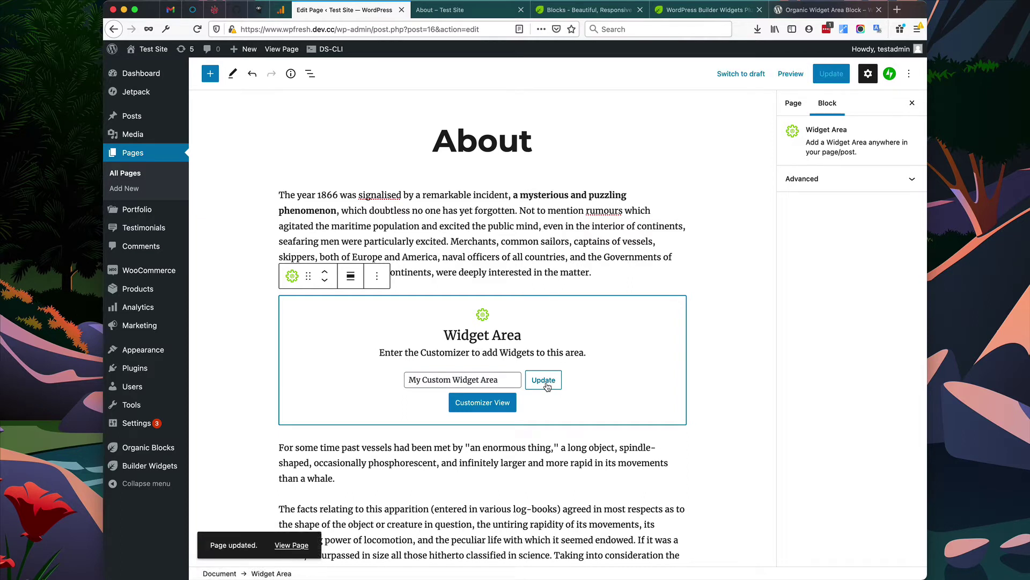
click(482, 404)
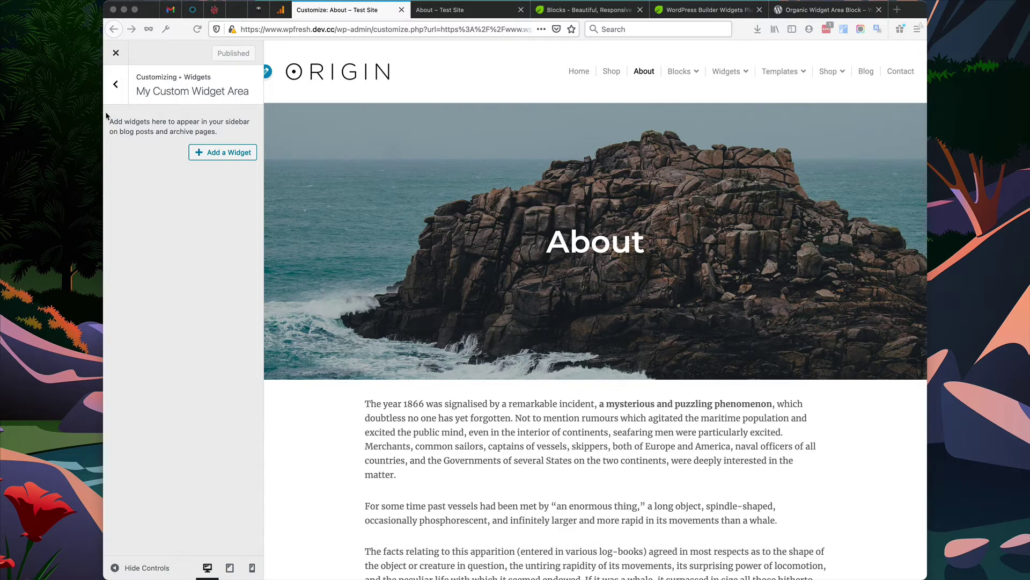
Scroll the About page preview beside the empty My Custom Widget Area panel
scroll(490, 431, down, 4)
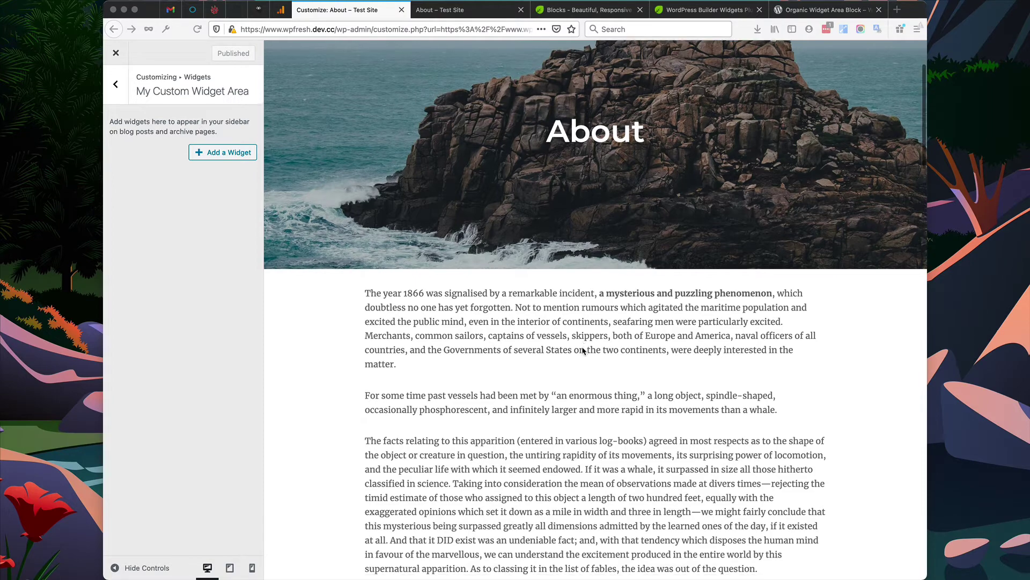
Add an Organic Hero widget to My Custom Widget Area
click(226, 154)
click(227, 154)
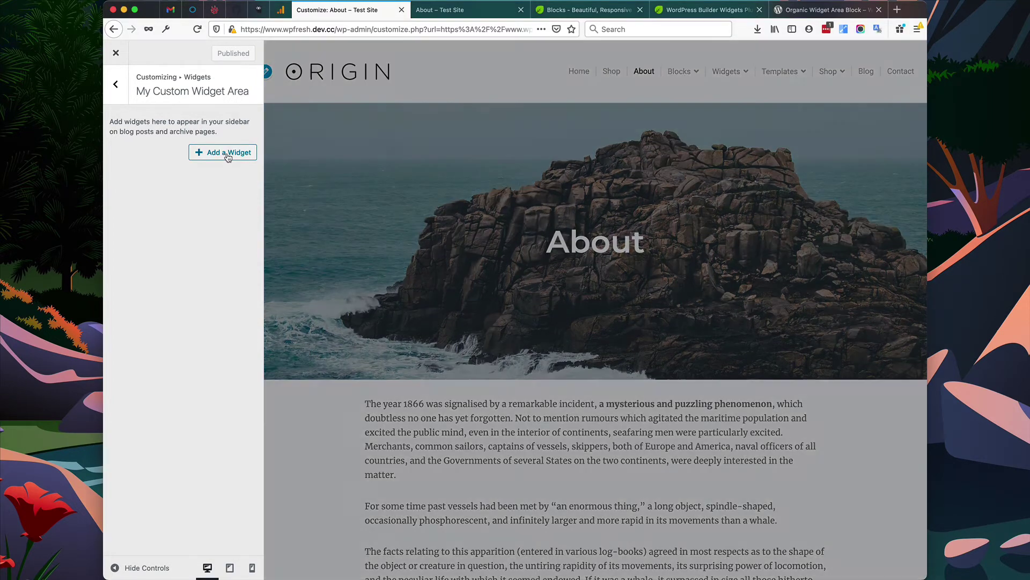
text(hero)
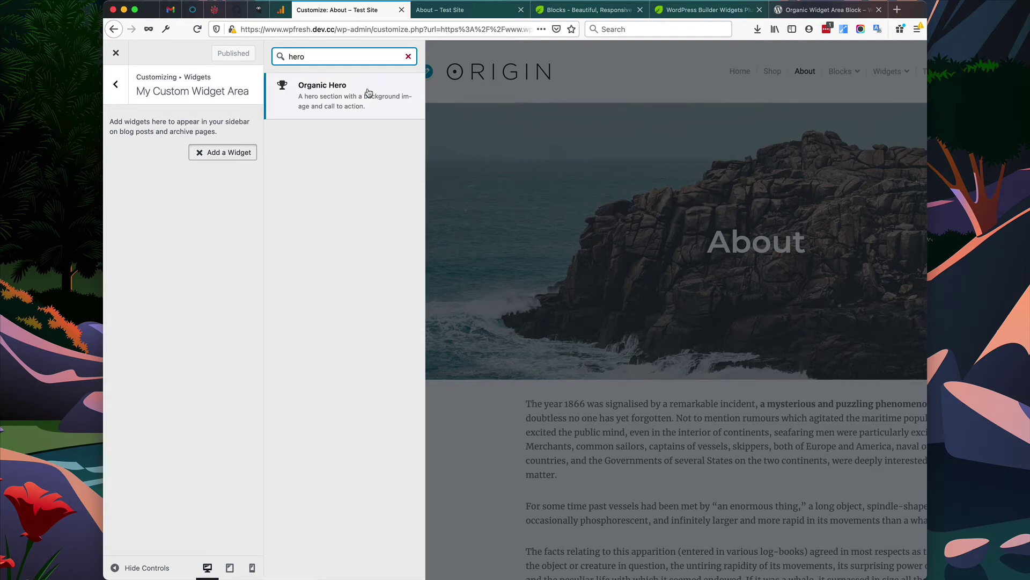
click(368, 93)
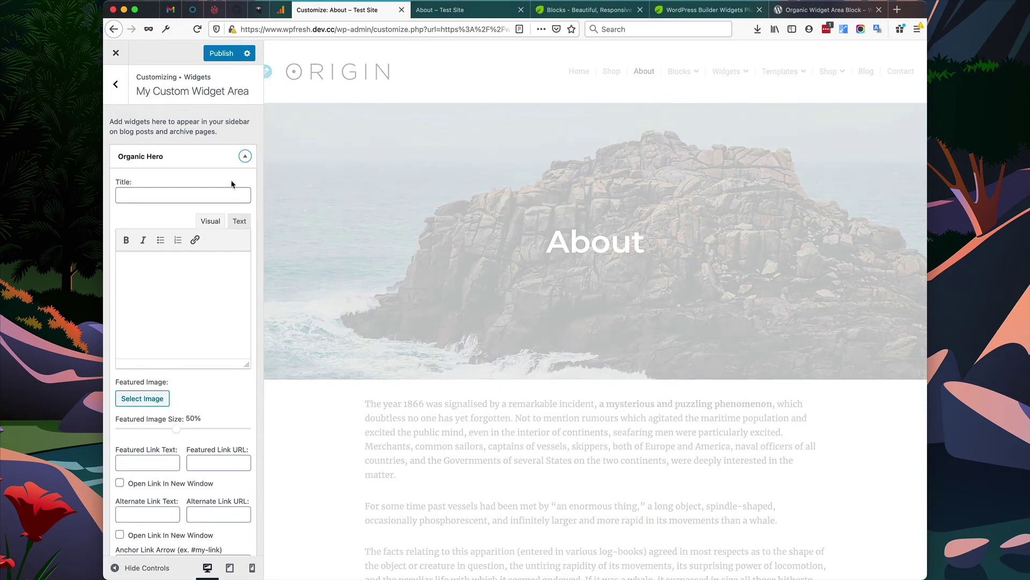
Title the hero 'Example Widget', paste a placeholder paragraph, and expand Background Options
click(221, 194)
text(Example Widget)
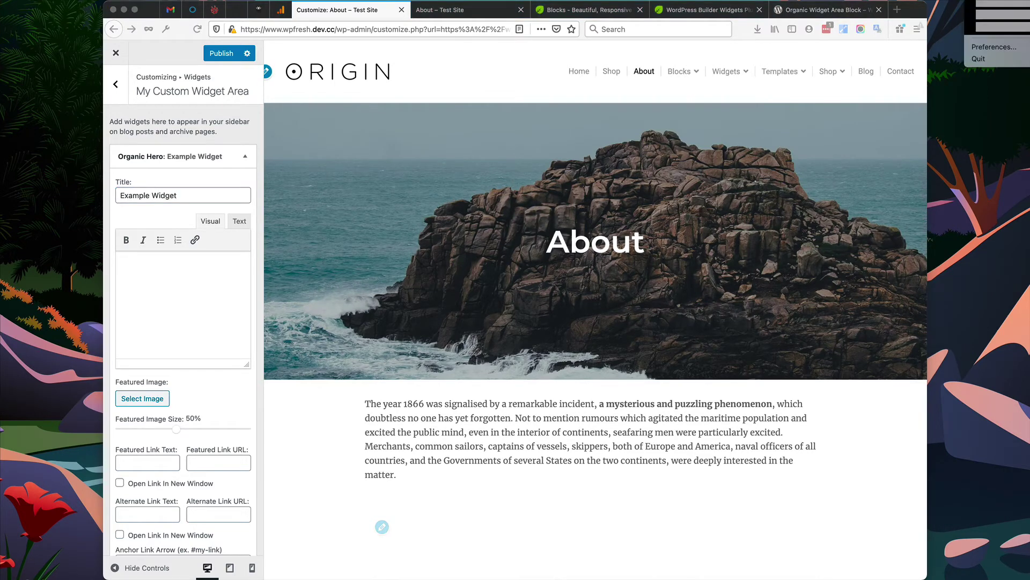
click(166, 279)
key(super+v)
scroll(439, 300, down, 5)
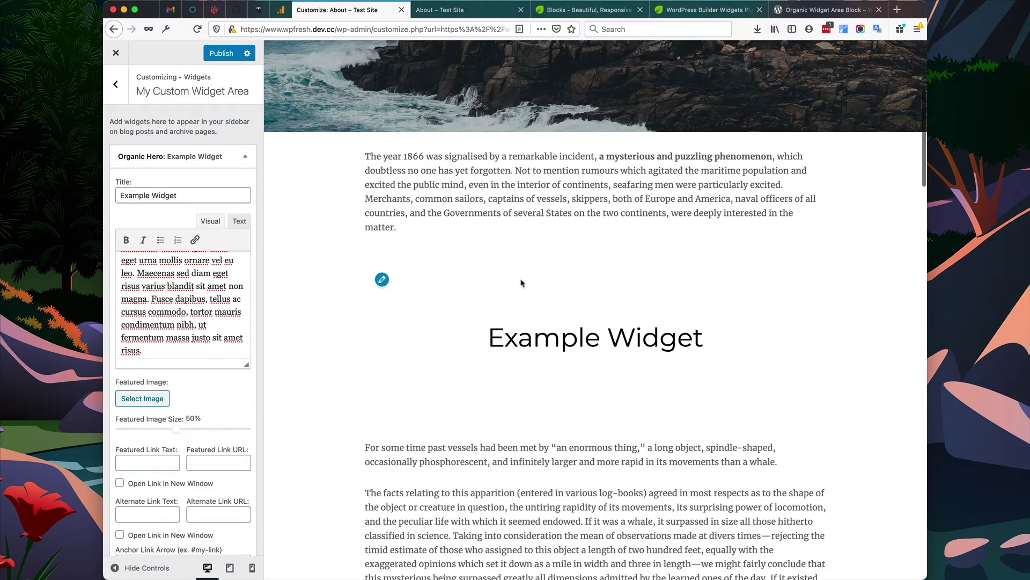
scroll(580, 295, down, 1)
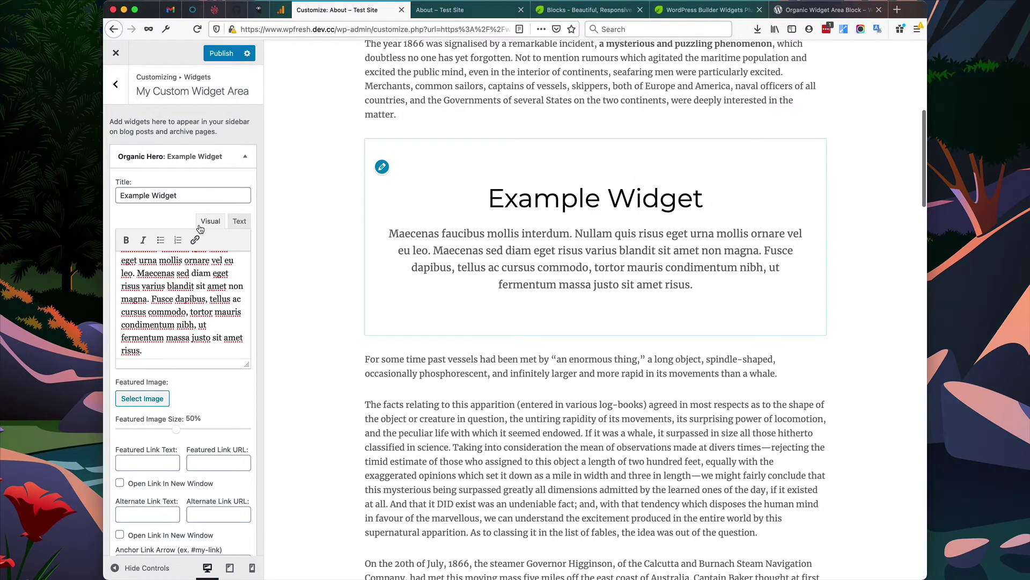
scroll(201, 228, down, 2)
scroll(200, 228, down, 4)
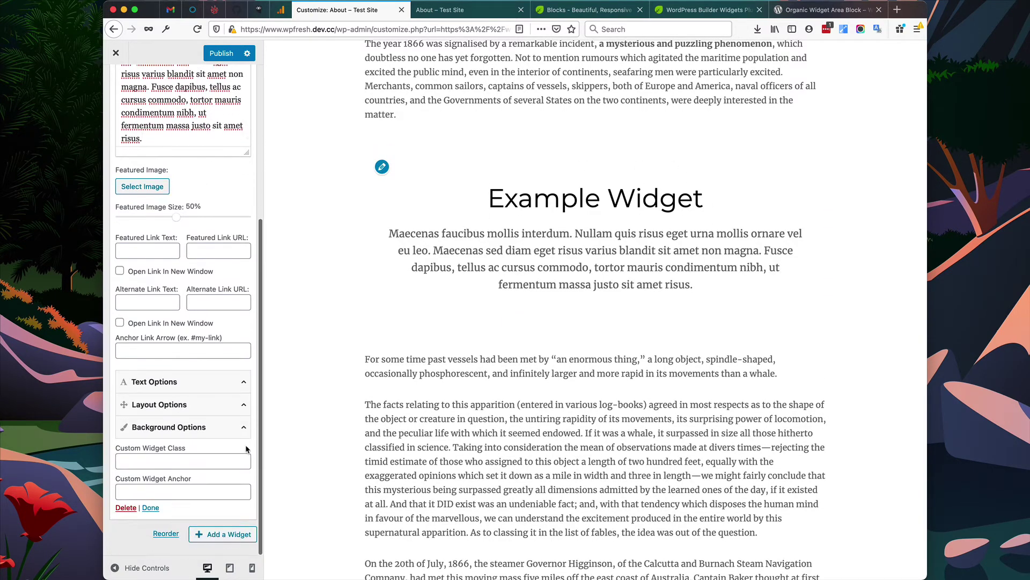
click(244, 428)
Set the starry night-sky photo from the Media Library as the hero's background image
scroll(241, 432, down, 2)
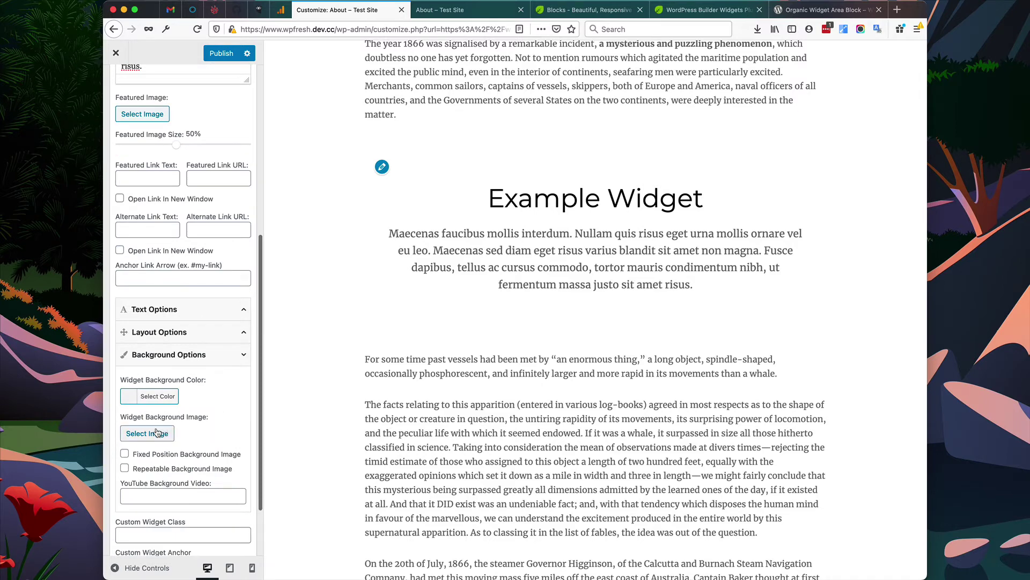
click(157, 433)
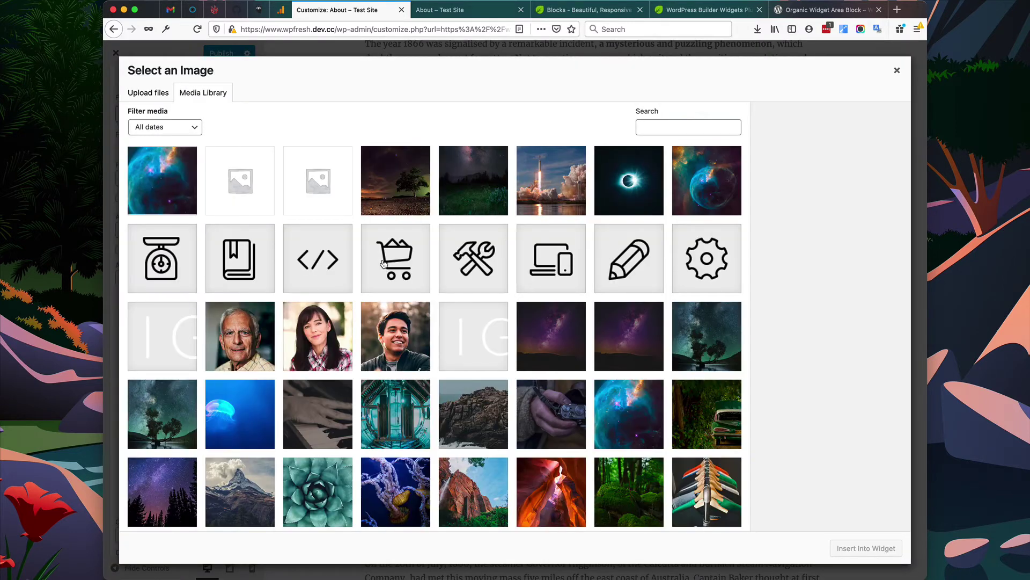
click(472, 196)
click(886, 549)
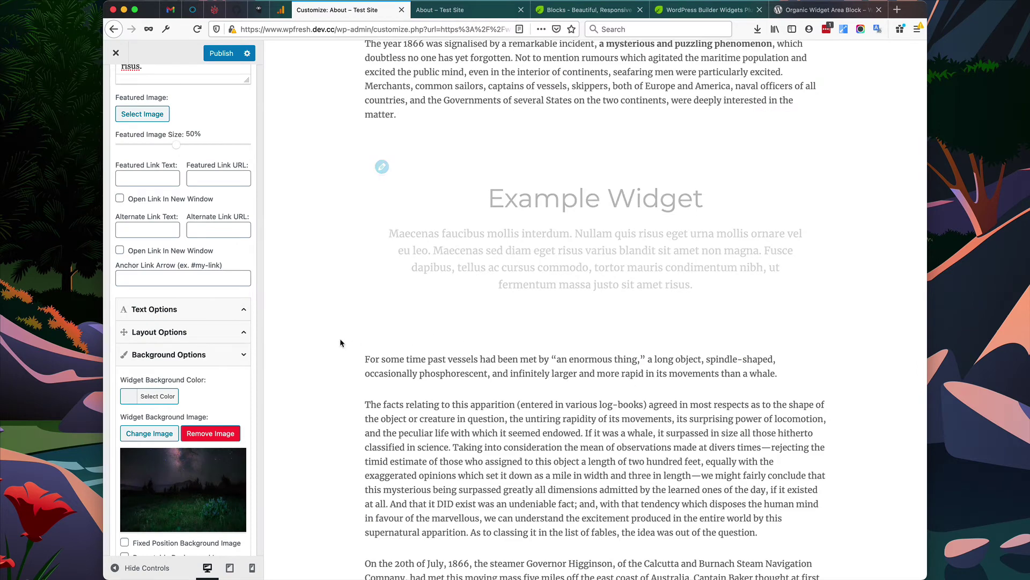
scroll(322, 338, up, 4)
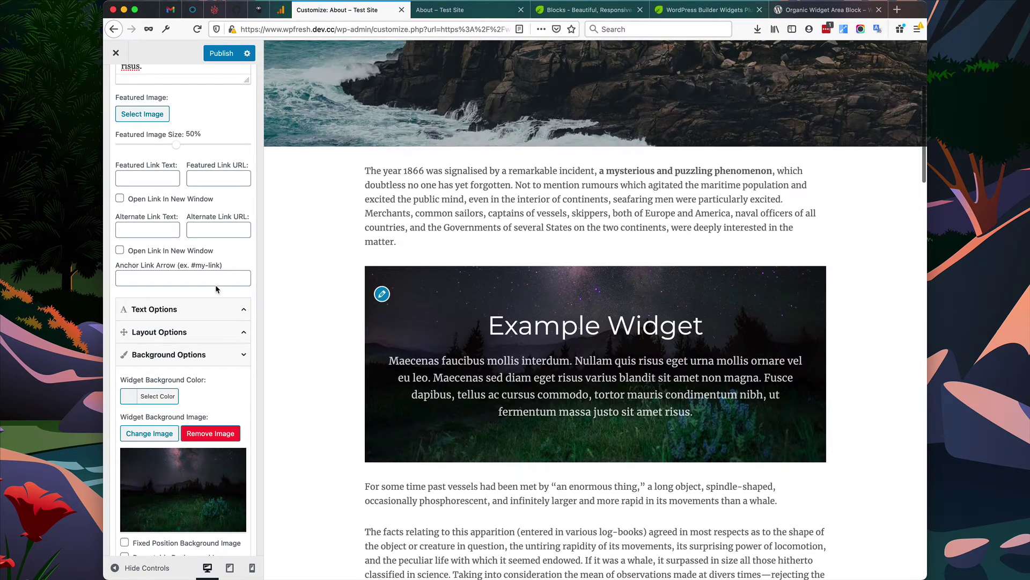
scroll(167, 270, up, 1)
scroll(167, 270, up, 5)
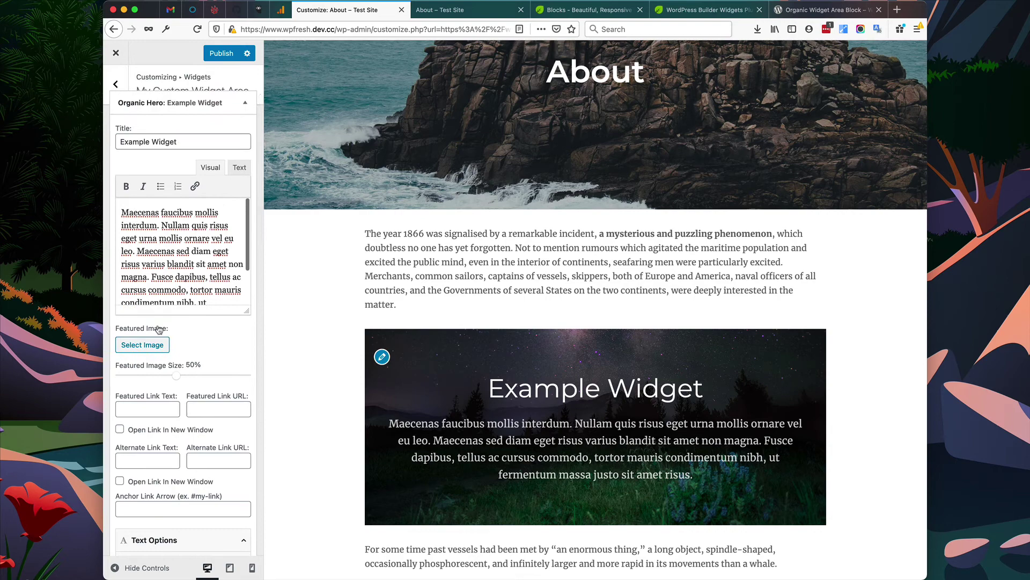
scroll(198, 361, down, 10)
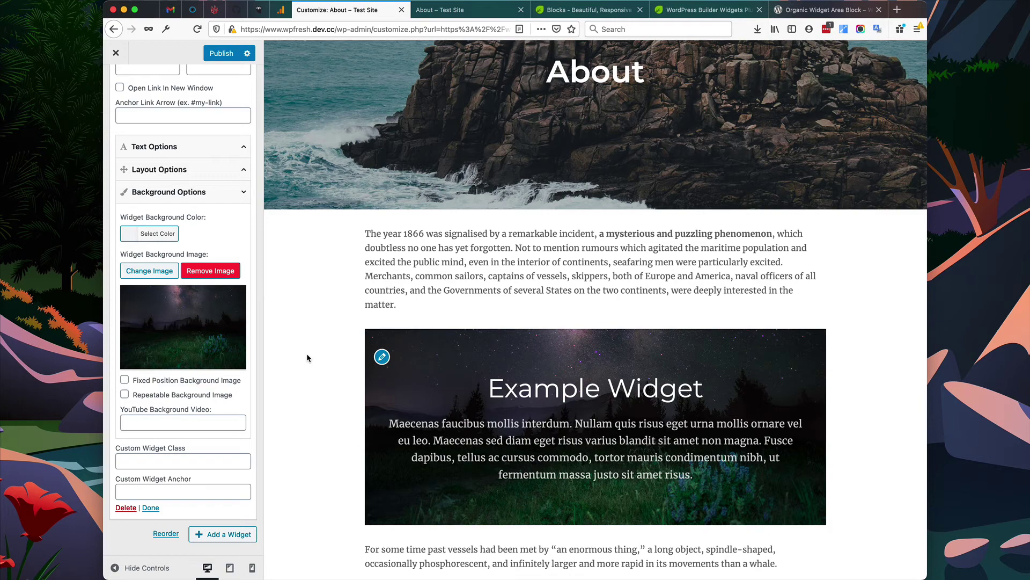
scroll(192, 297, up, 4)
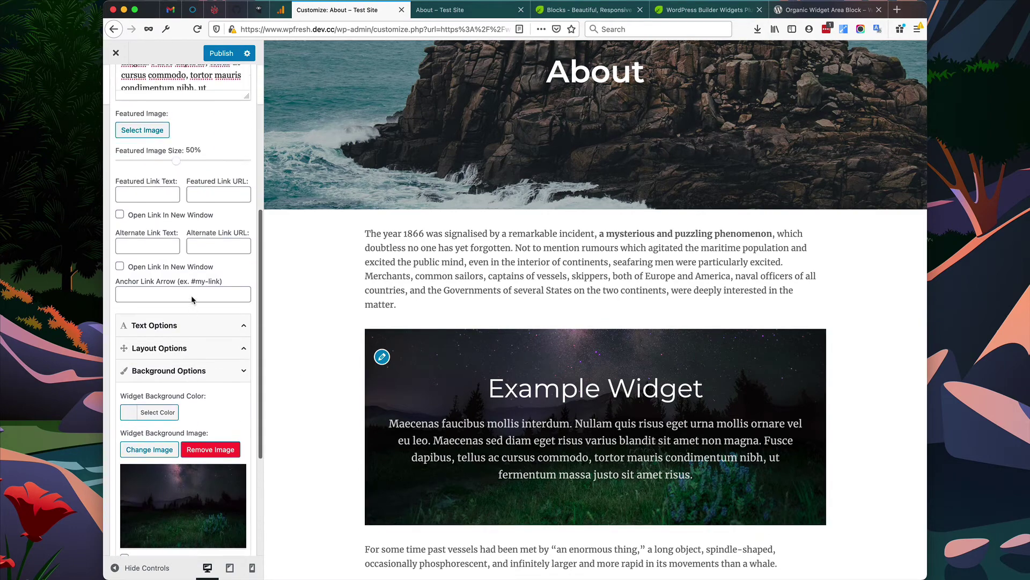
scroll(192, 299, up, 6)
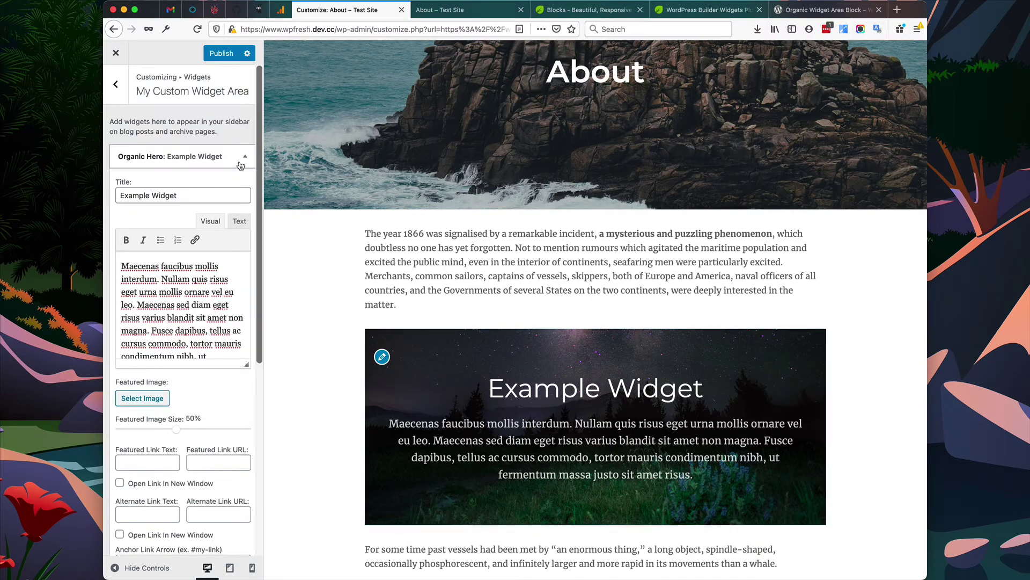
Collapse the Organic Hero and add a Calendar widget below it
click(240, 166)
click(230, 183)
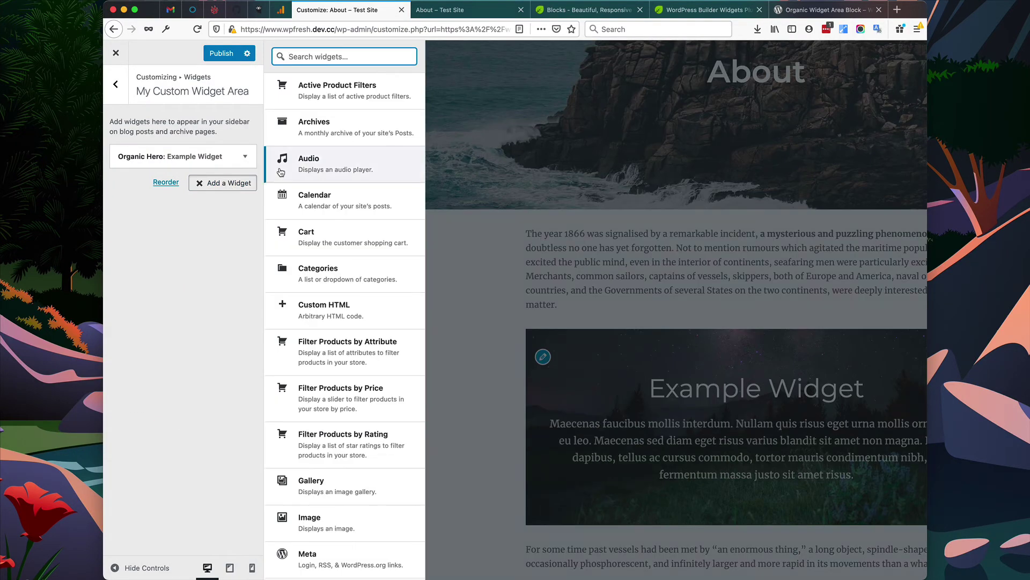
click(319, 213)
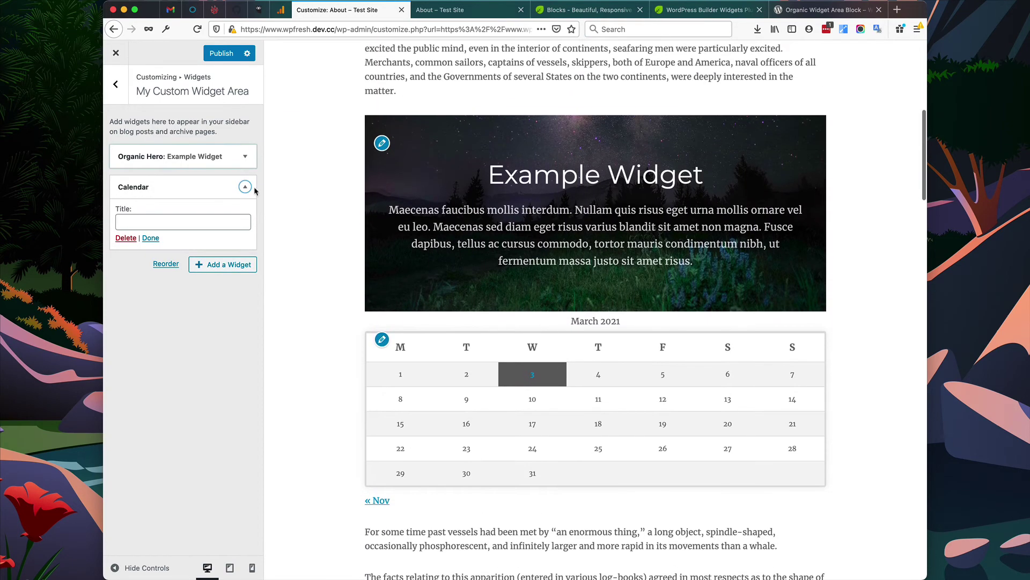
Drag the Calendar above the Organic Hero, then move the hero back on top
click(212, 186)
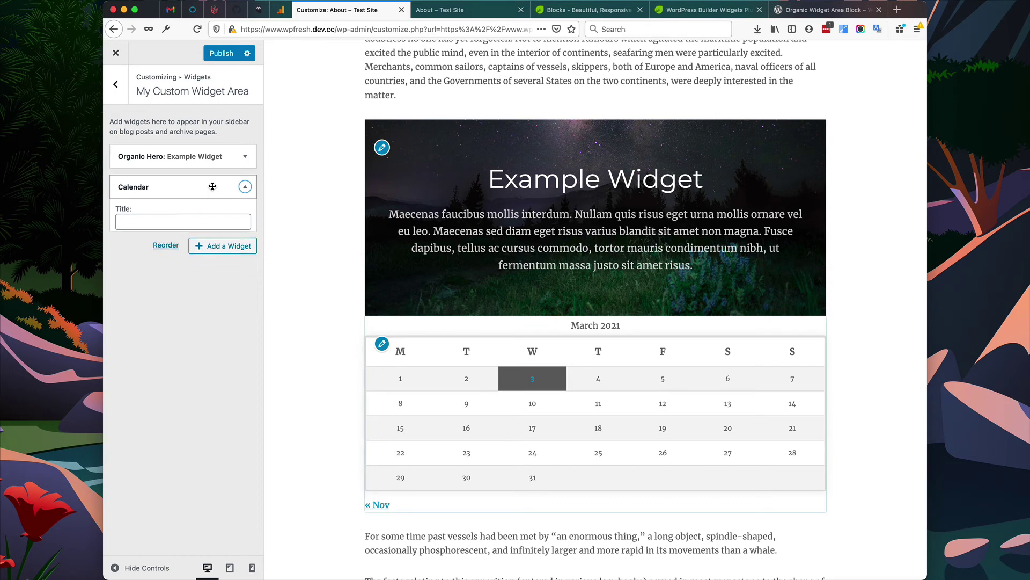
drag(210, 188, 209, 156)
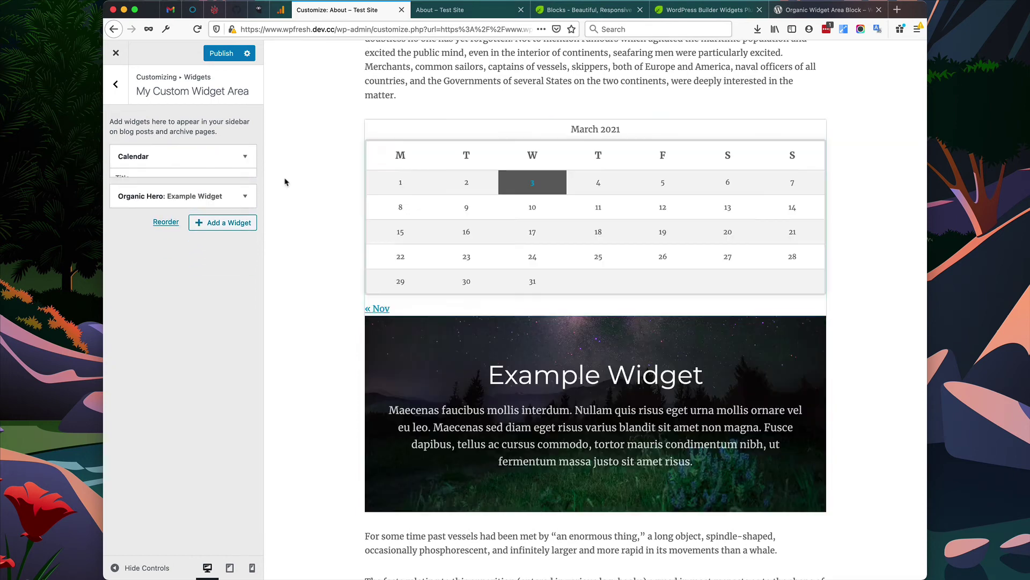
click(210, 156)
drag(211, 237, 213, 161)
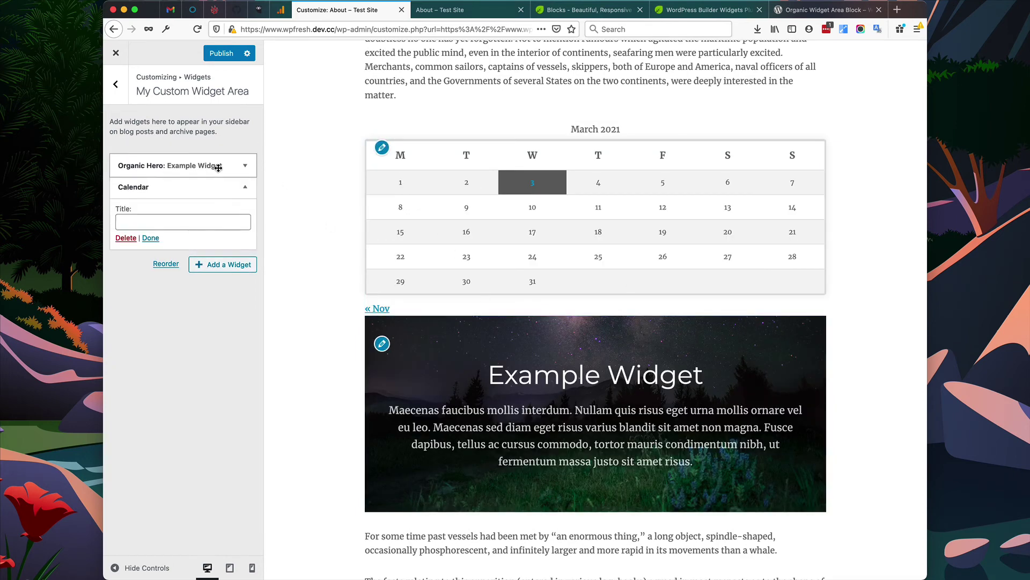
click(212, 157)
Publish the customizer changes with the hero above the March 2021 calendar
scroll(644, 344, down, 5)
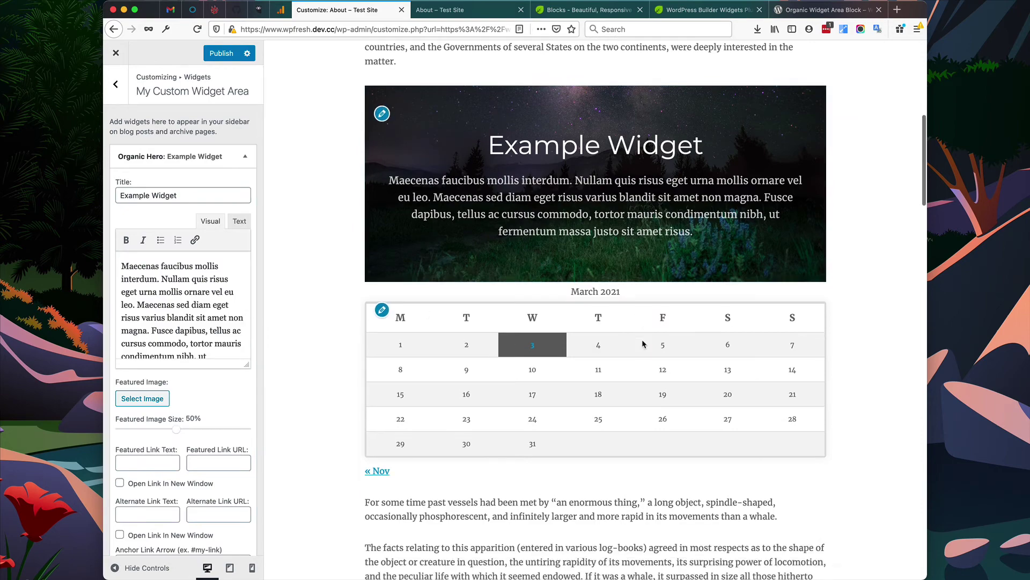
scroll(641, 341, up, 7)
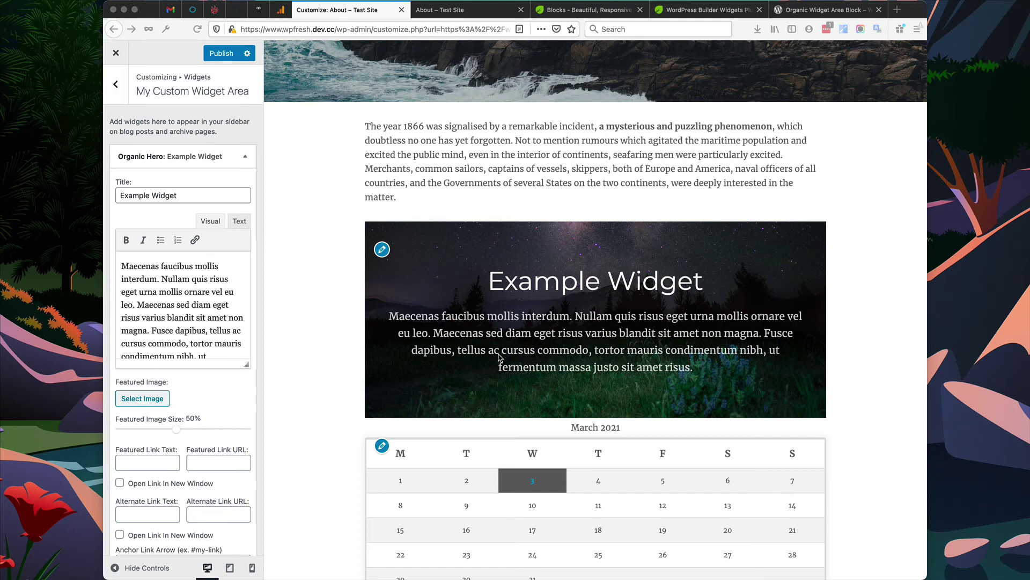
scroll(498, 357, down, 3)
scroll(499, 357, up, 2)
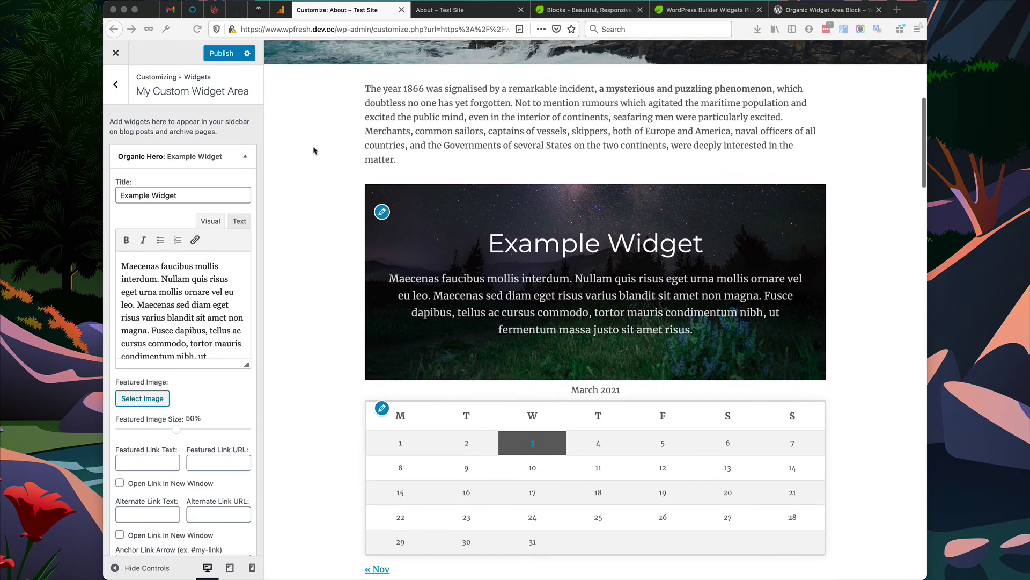
click(213, 57)
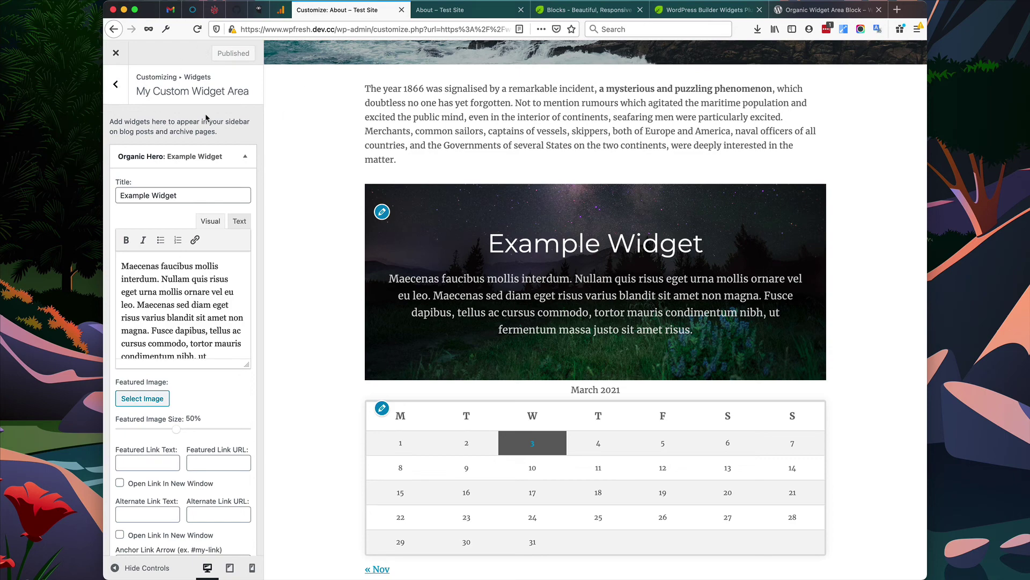
Reload the live About page and scroll down to the night-sky hero and March 2021 calendar
click(464, 11)
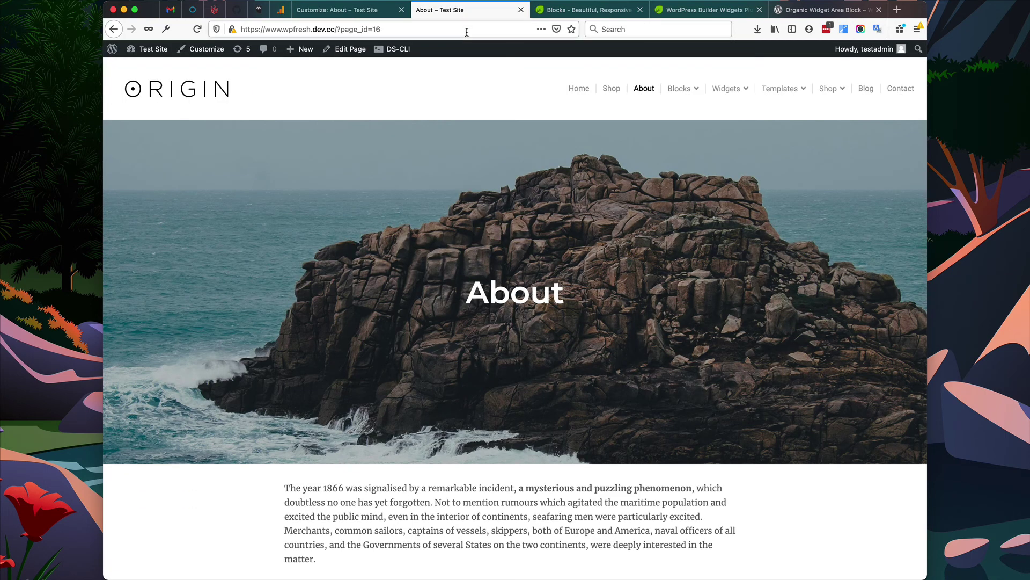
click(197, 29)
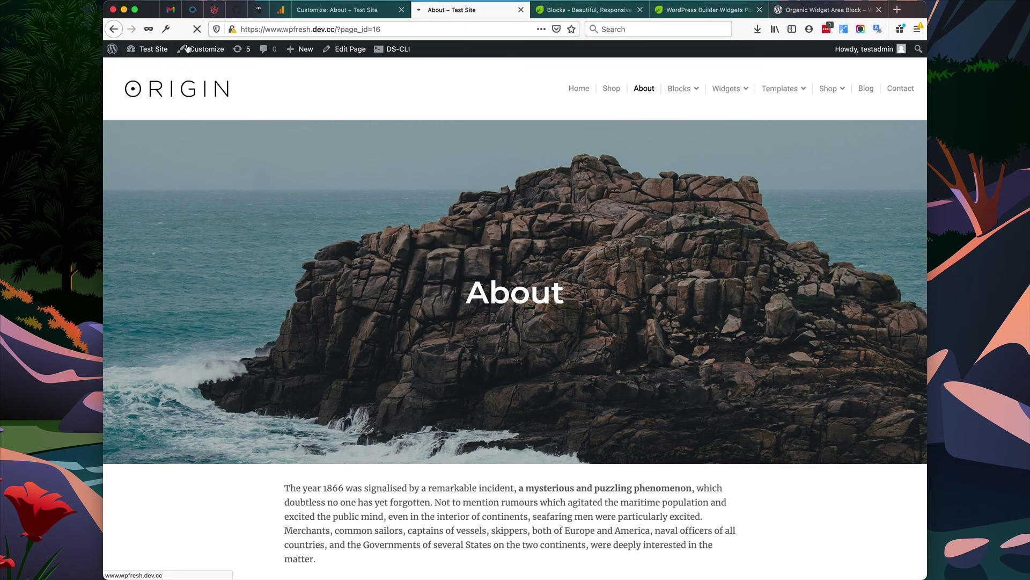
scroll(481, 169, down, 6)
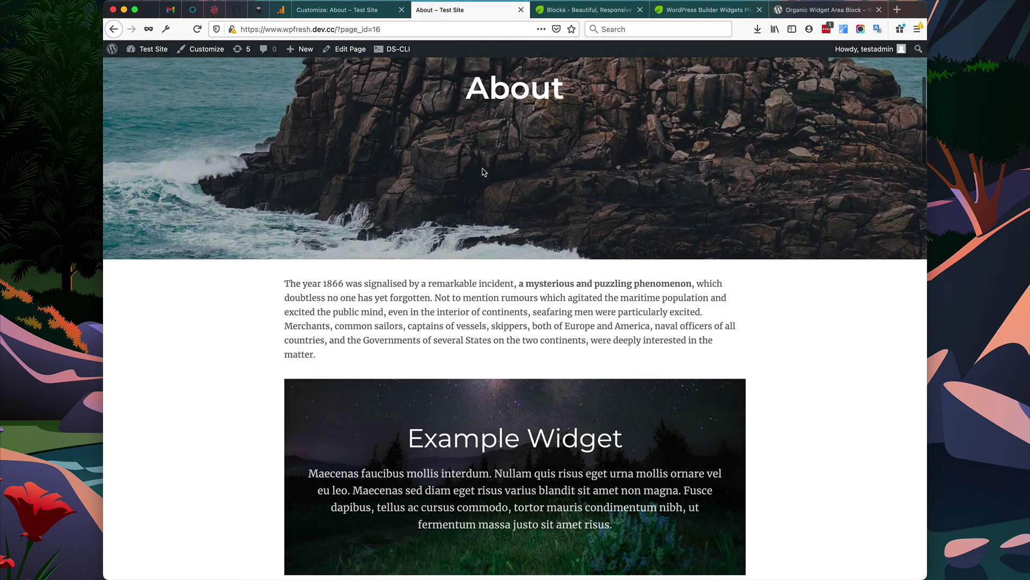
scroll(483, 172, down, 7)
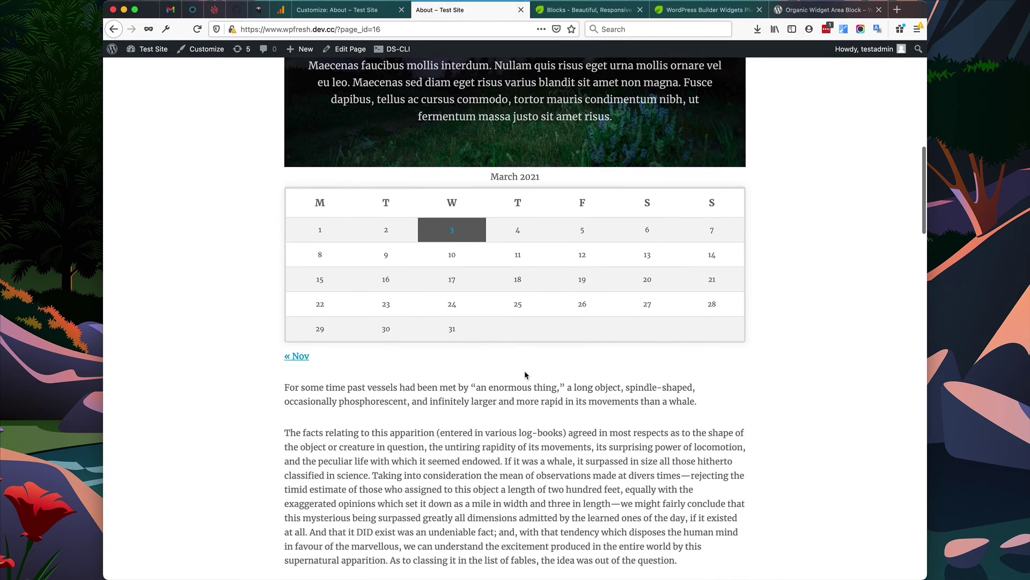
scroll(525, 374, down, 4)
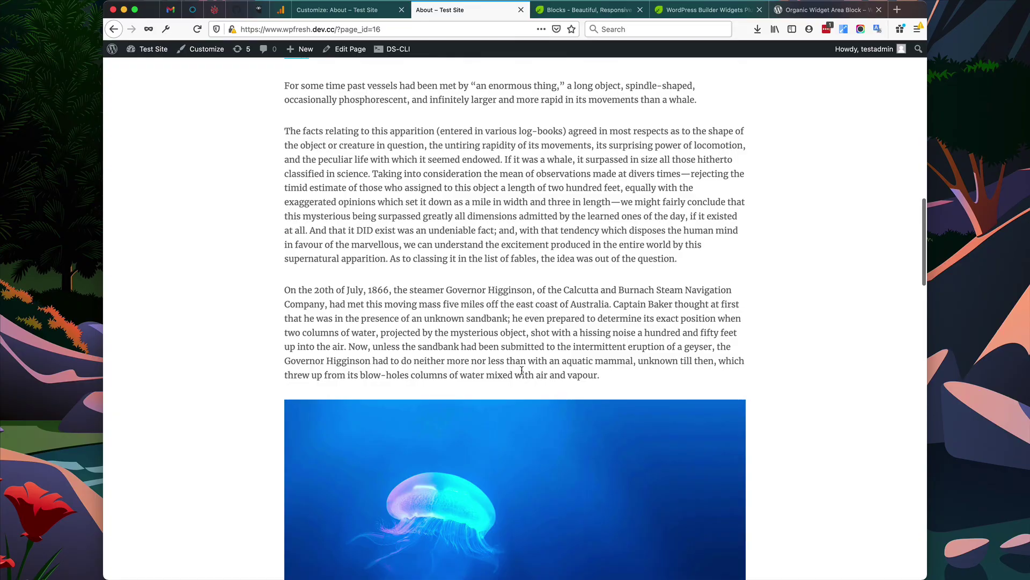